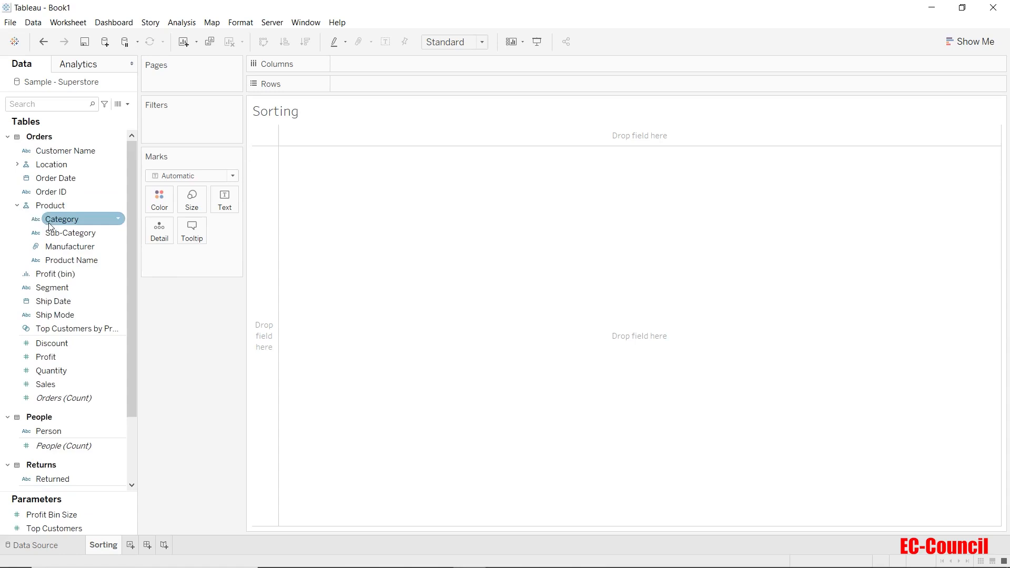
Build a bar chart of summed Sales by Category and Sub-Category rows, fitted to the entire view.
{"action": "left_click_drag", "start_coordinate": [51, 226], "coordinate": [343, 87]}
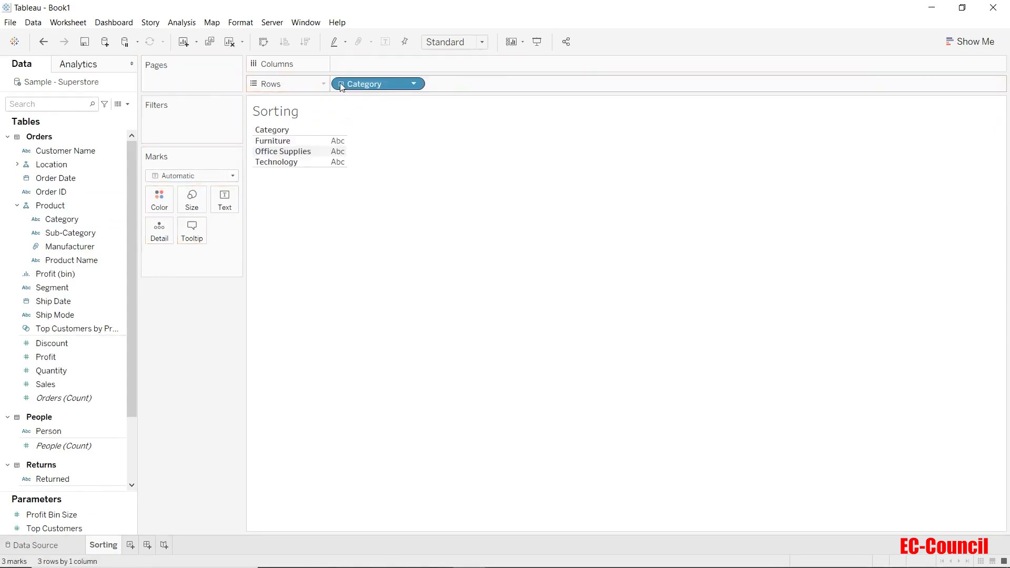
{"action": "left_click", "coordinate": [340, 84]}
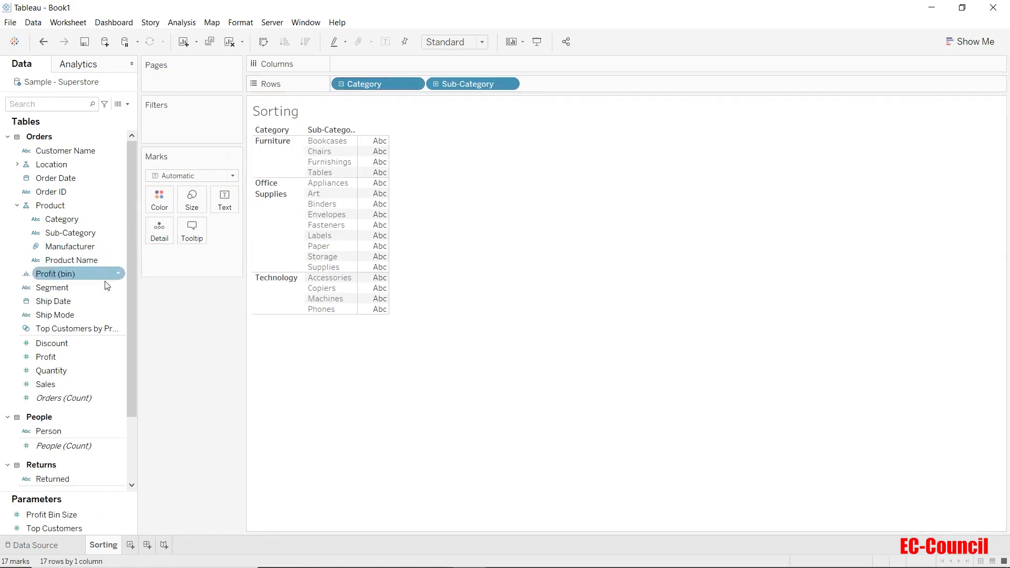
{"action": "mouse_move", "coordinate": [89, 380]}
{"action": "left_mouse_down"}
{"action": "mouse_move", "coordinate": [319, 132]}
{"action": "mouse_move", "coordinate": [401, 63]}
{"action": "left_mouse_up"}
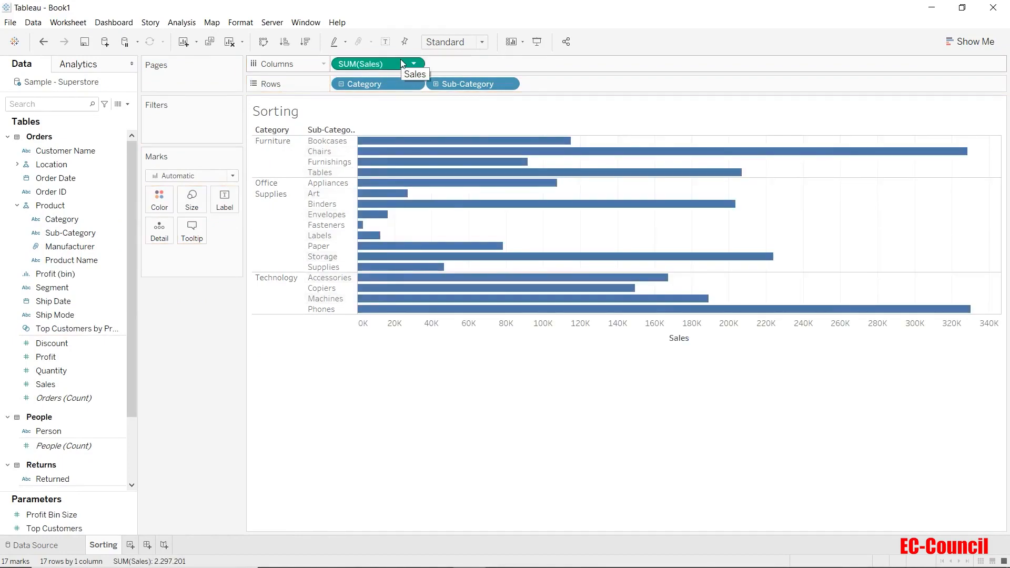
{"action": "left_click", "coordinate": [446, 46]}
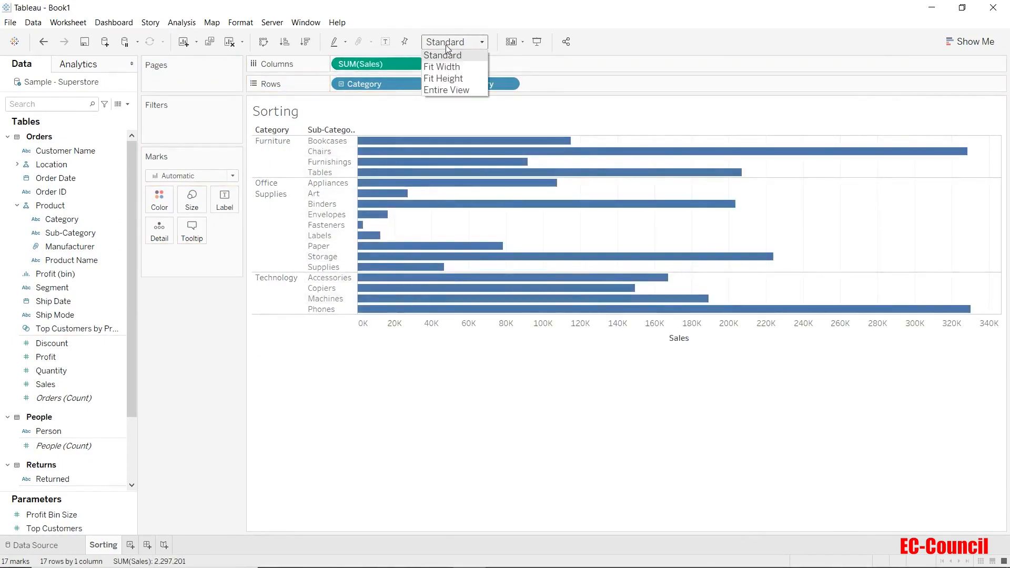
{"action": "left_click", "coordinate": [448, 91]}
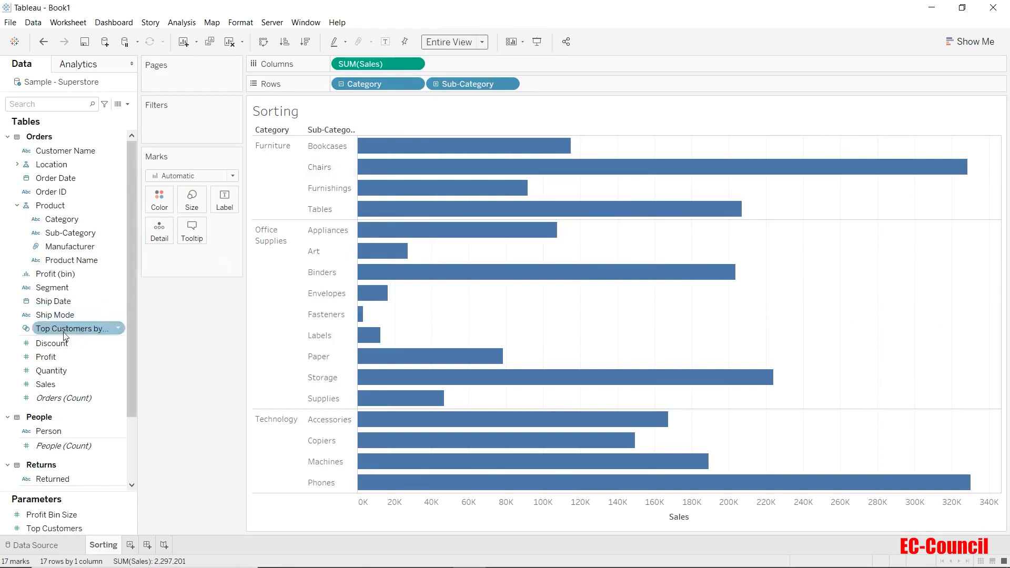
Color the bars by Discount, aggregated as an average.
{"action": "left_click_drag", "start_coordinate": [52, 343], "coordinate": [154, 195]}
{"action": "right_click", "coordinate": [167, 258]}
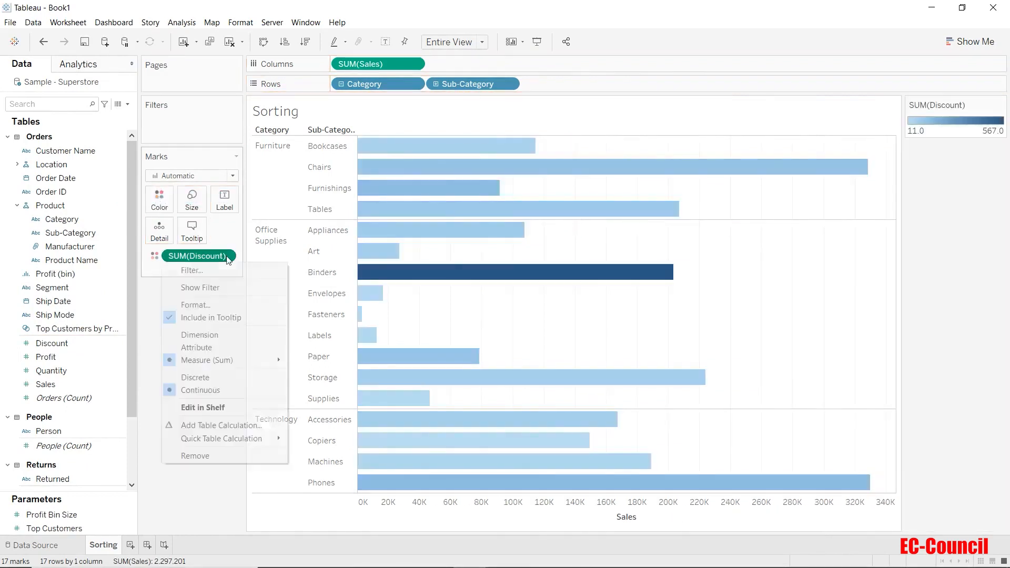
{"action": "mouse_move", "coordinate": [231, 360]}
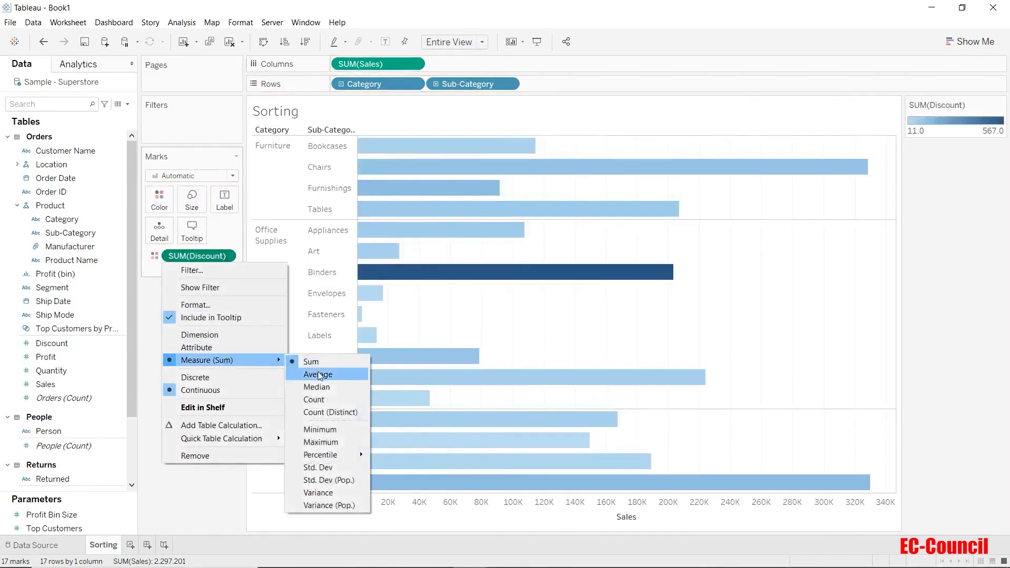
{"action": "left_click", "coordinate": [313, 373]}
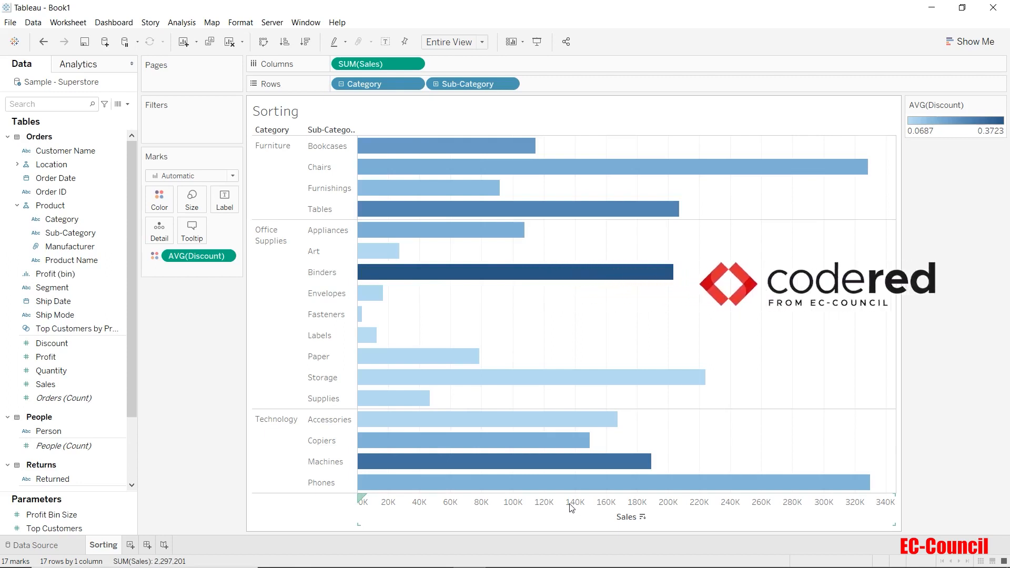
Cycle the Sales axis sort through descending and ascending order, and clear it again.
{"action": "left_click", "coordinate": [643, 517]}
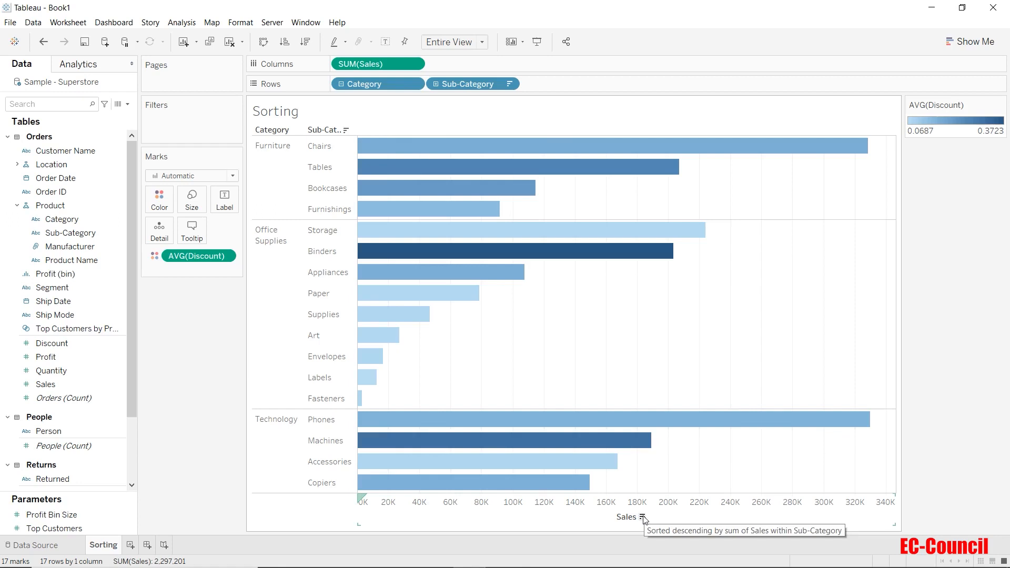
{"action": "left_click", "coordinate": [642, 517]}
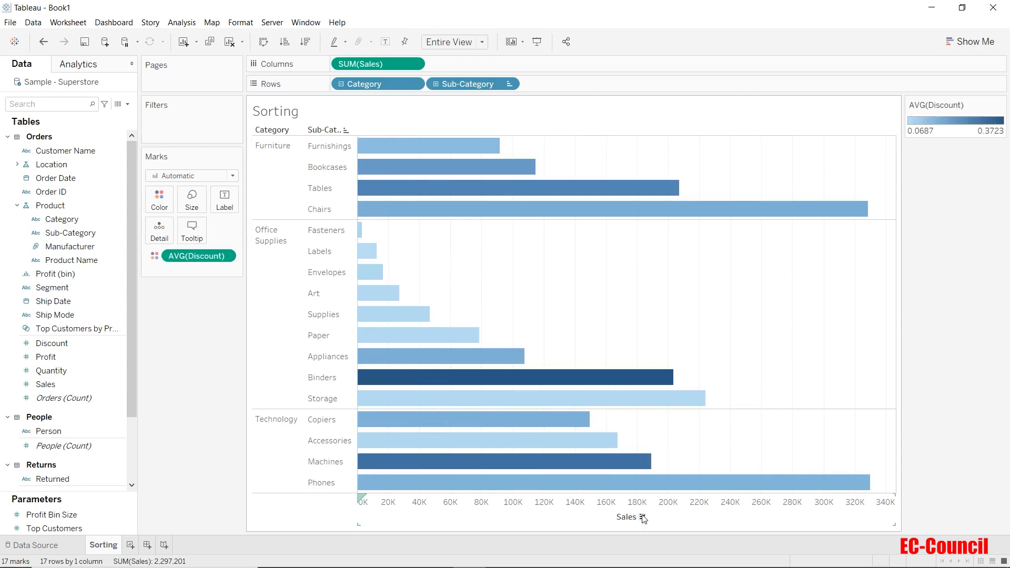
{"action": "left_click", "coordinate": [642, 517]}
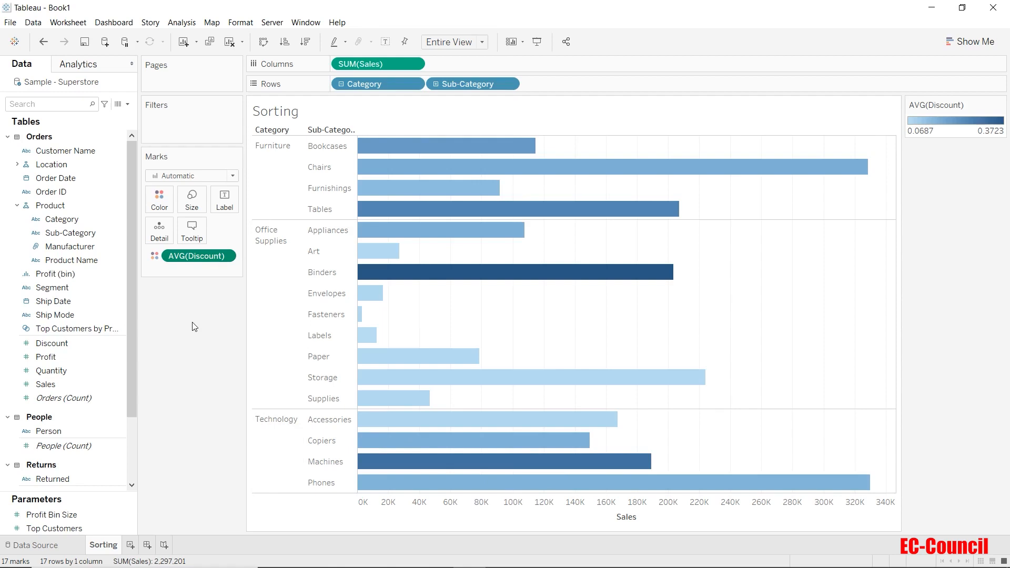
Sort the sub-categories descending by average Discount, and show that average as the label on each bar.
{"action": "left_click", "coordinate": [306, 42]}
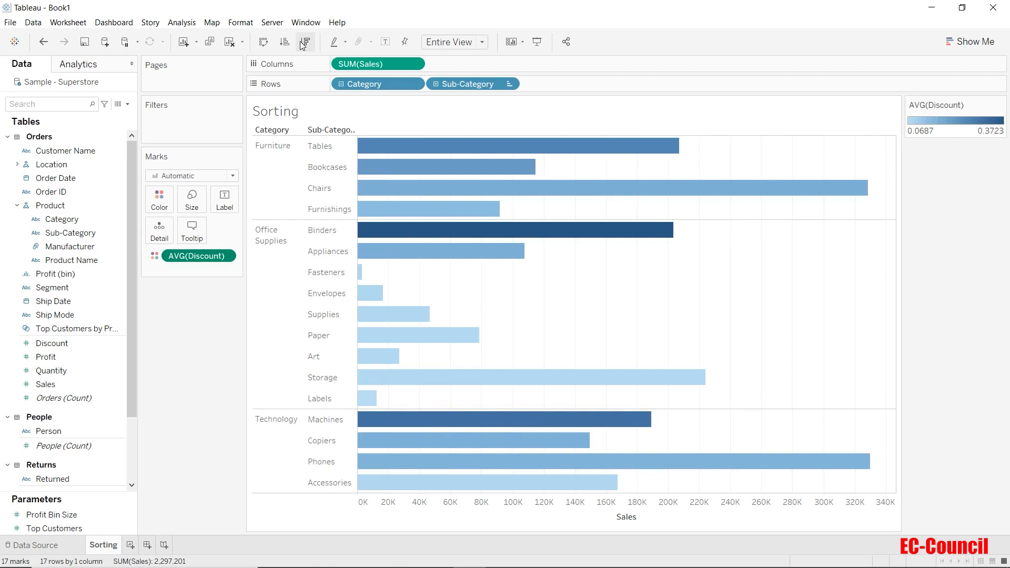
{"action": "left_click", "coordinate": [226, 200]}
{"action": "left_click", "coordinate": [249, 227]}
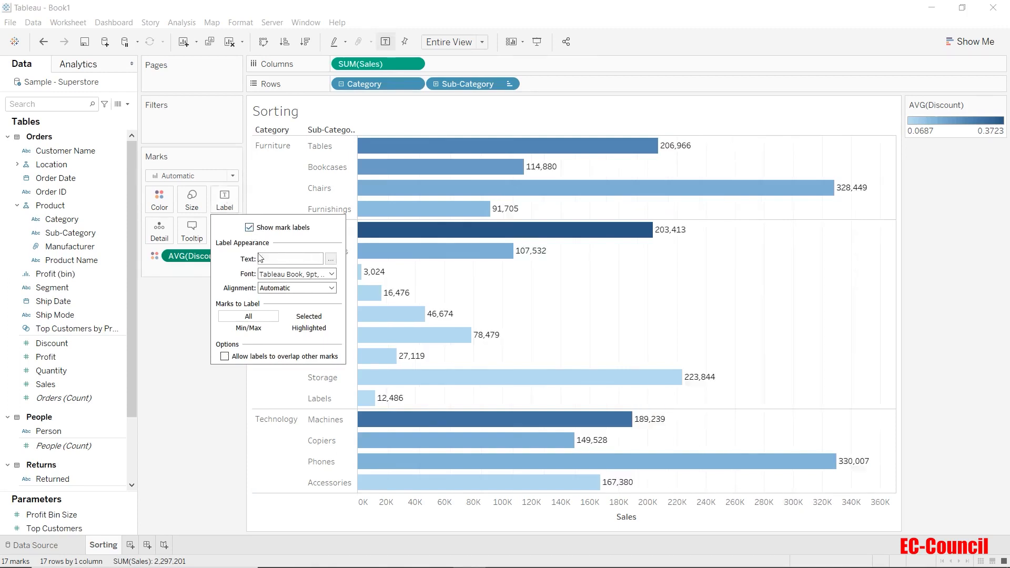
{"action": "left_click", "coordinate": [188, 276]}
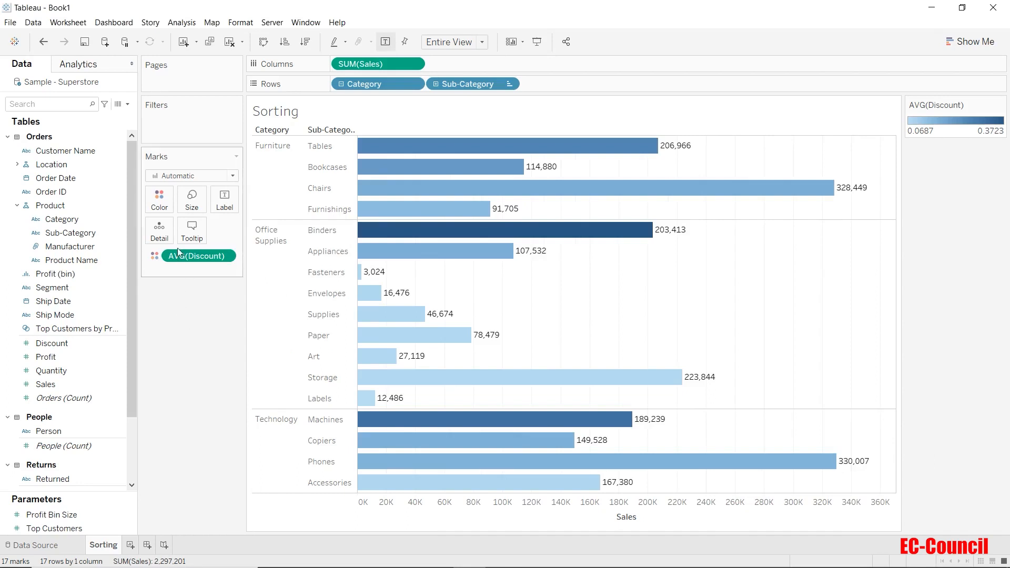
{"action": "left_click_drag", "start_coordinate": [178, 257], "coordinate": [225, 202]}
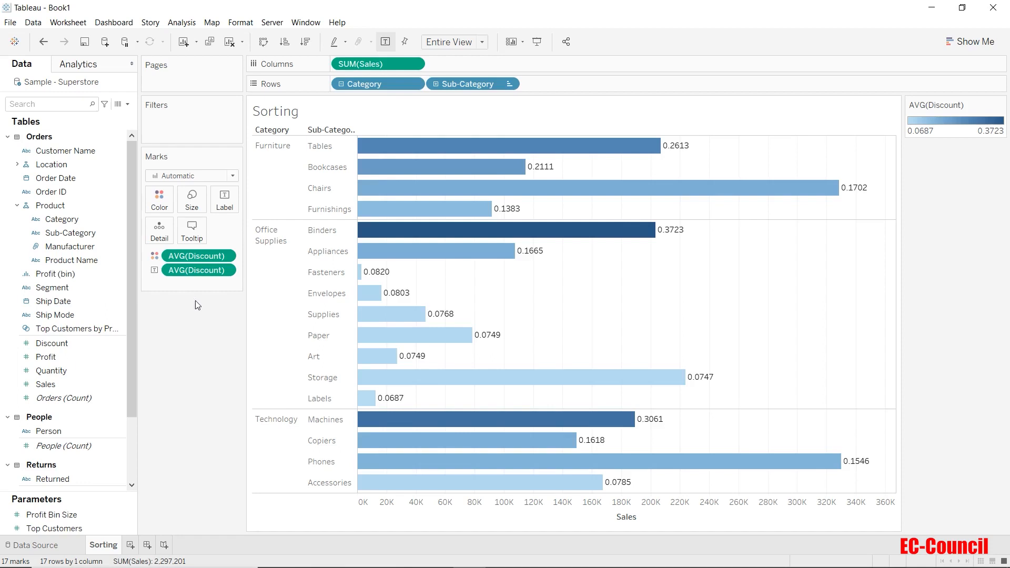
Sort the sub-categories ascending by Sales, and re-sort them ascending by average Discount.
{"action": "left_click", "coordinate": [285, 44]}
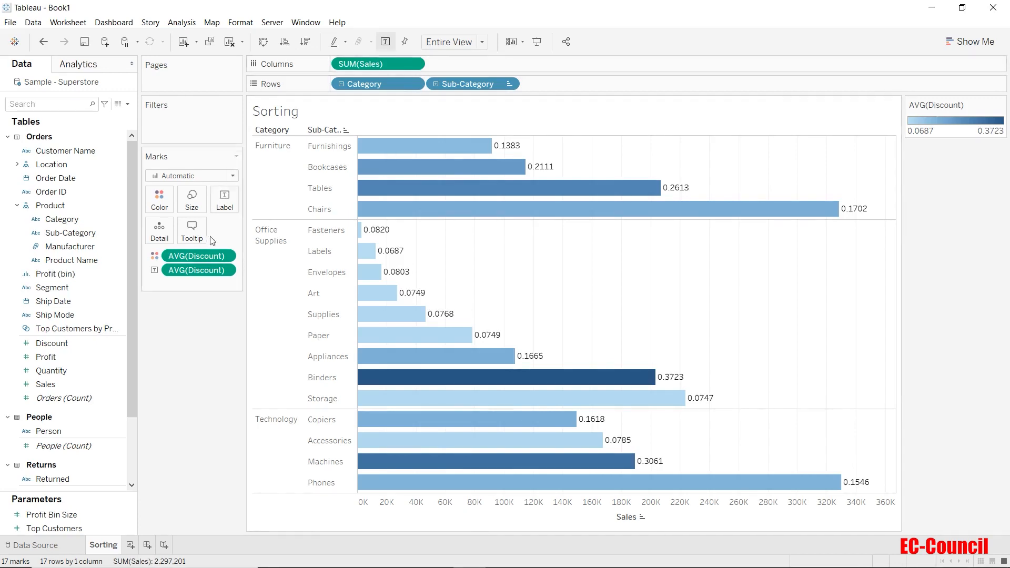
{"action": "left_click", "coordinate": [205, 256]}
{"action": "left_click", "coordinate": [283, 48]}
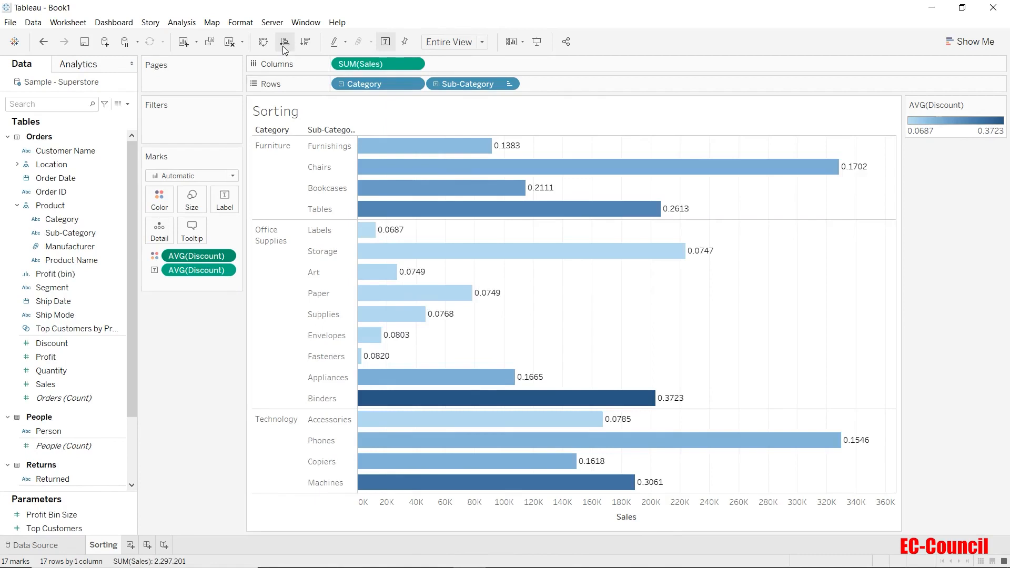
Sort both the Sub-Category and Category headers alphabetically.
{"action": "left_click", "coordinate": [353, 132]}
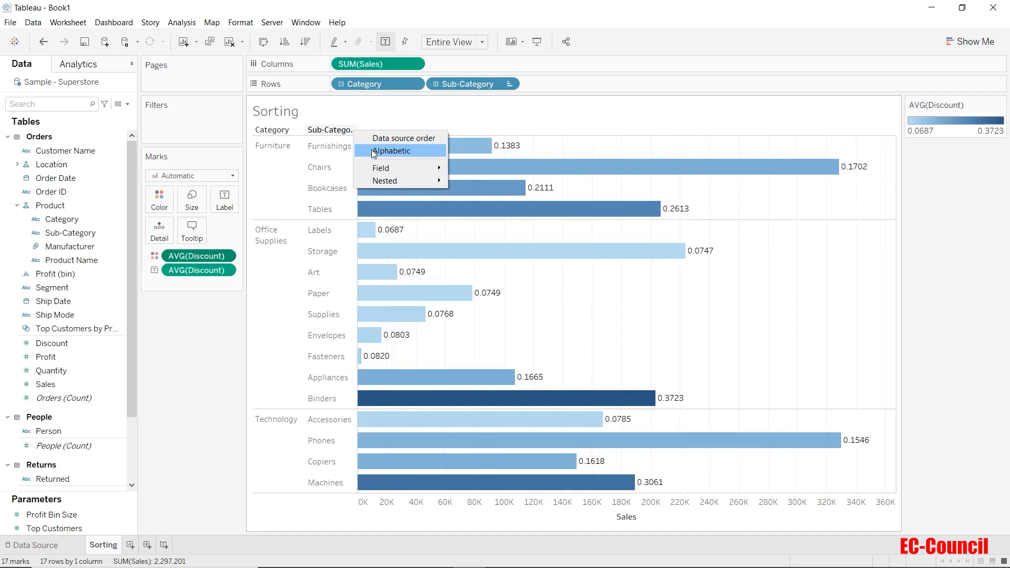
{"action": "left_click", "coordinate": [372, 152]}
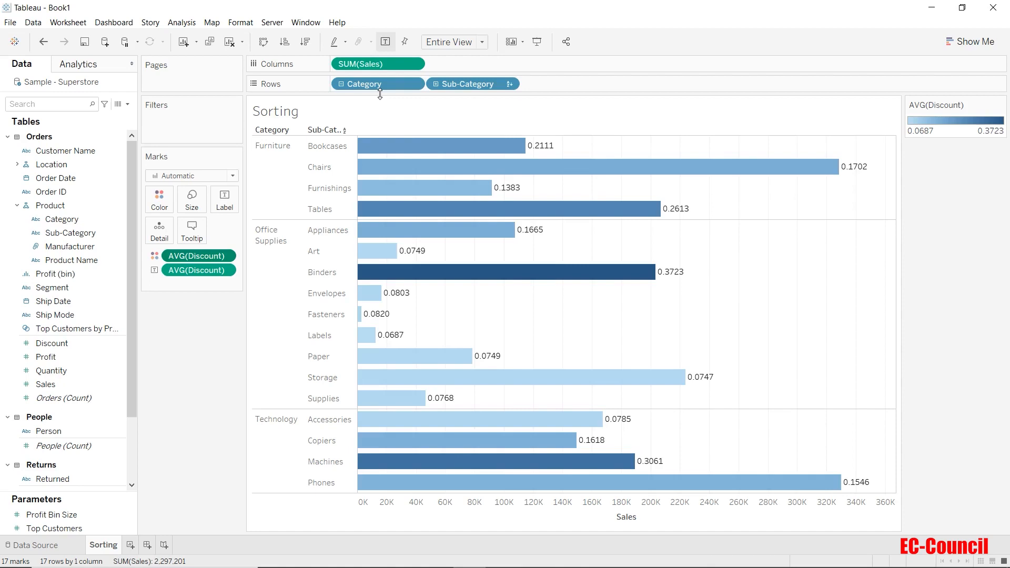
{"action": "mouse_move", "coordinate": [300, 129]}
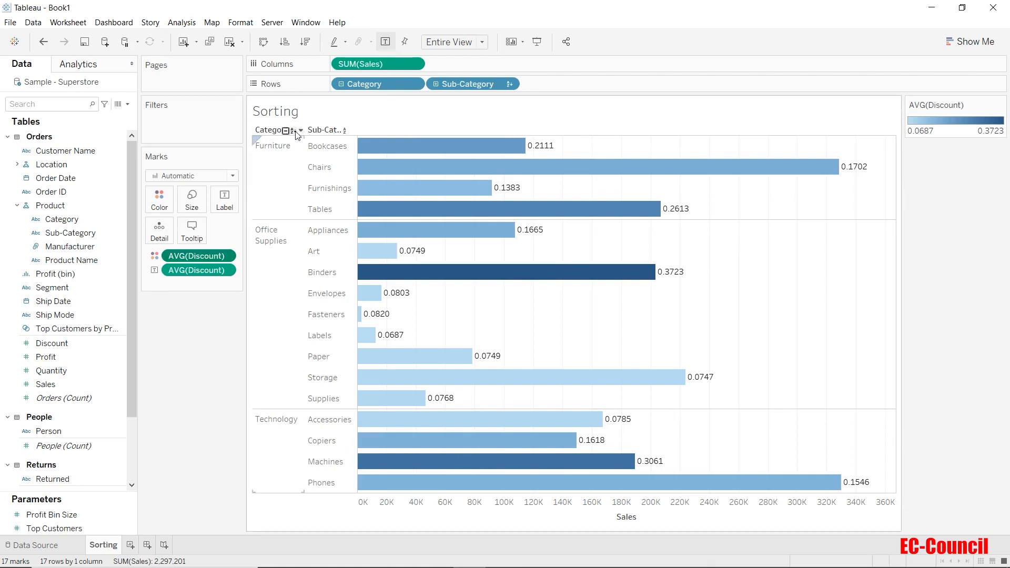
{"action": "left_click", "coordinate": [302, 132]}
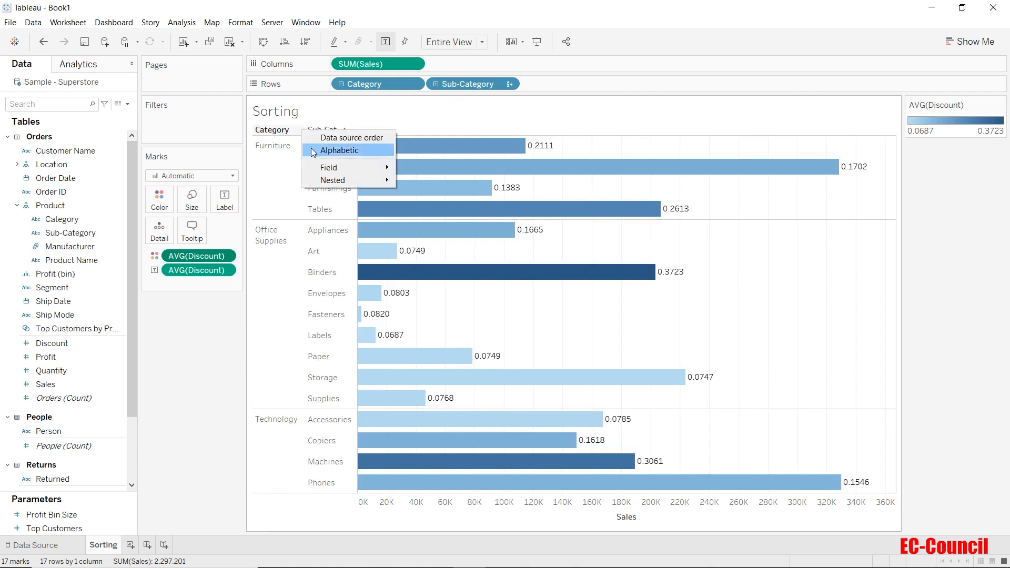
{"action": "left_click", "coordinate": [339, 151]}
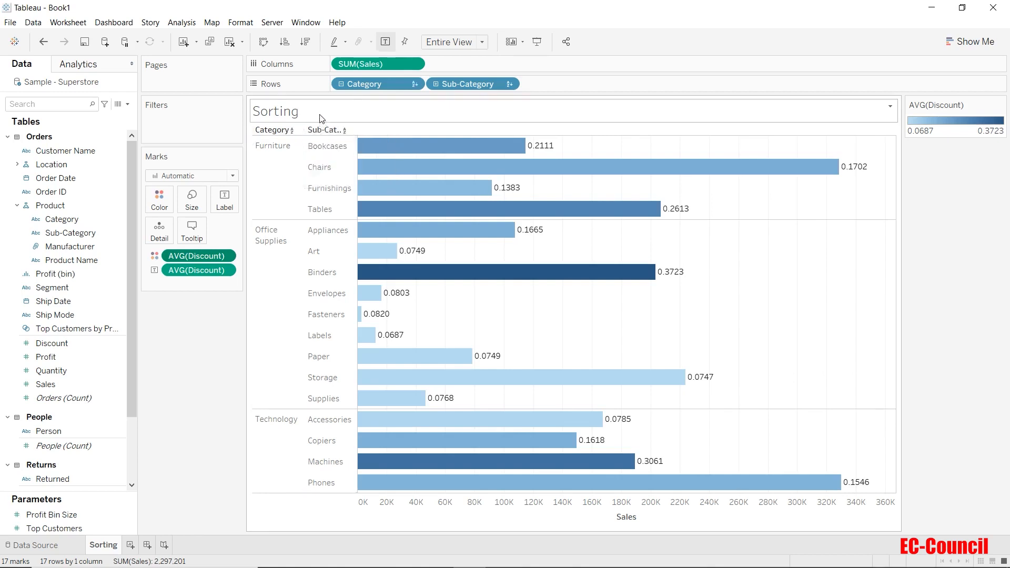
Reverse the alphabetical Category order and place Furniture between Technology and Office Supplies.
{"action": "left_click", "coordinate": [293, 131]}
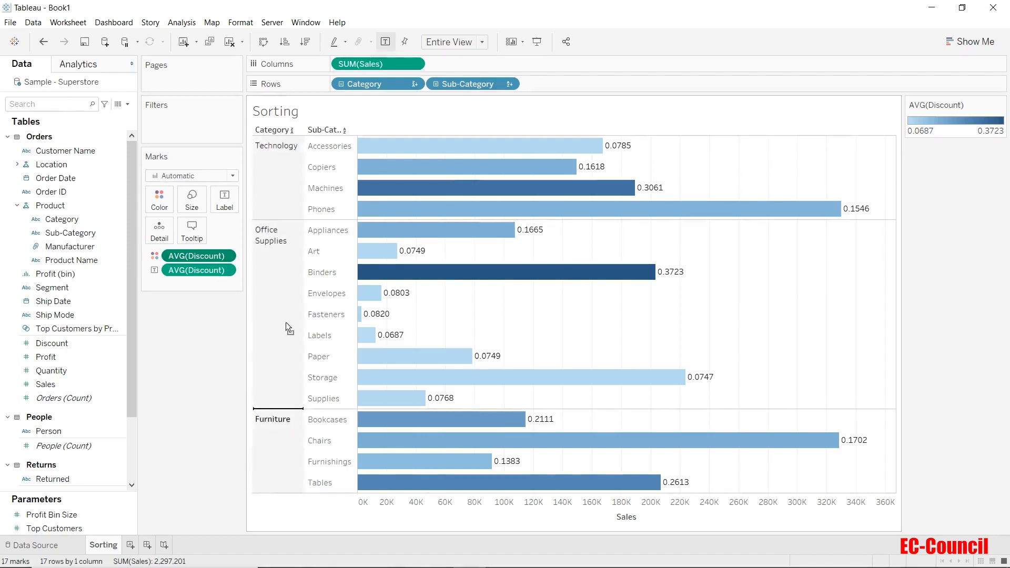
{"action": "left_click", "coordinate": [289, 131]}
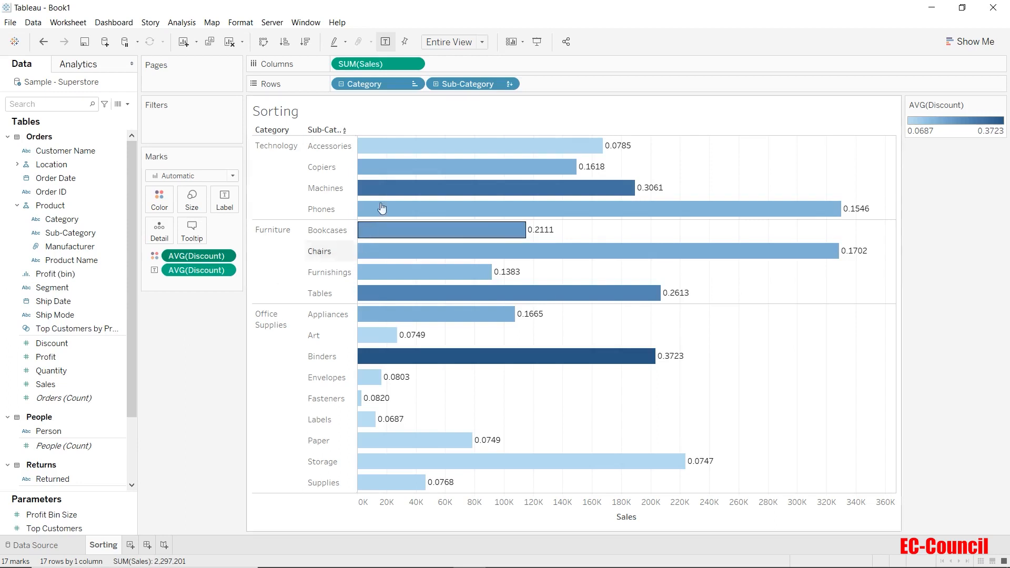
Sort Sub-Category by field, using Sales with Sum aggregation in descending order, and move the sort dialog off the chart.
{"action": "right_click", "coordinate": [457, 84]}
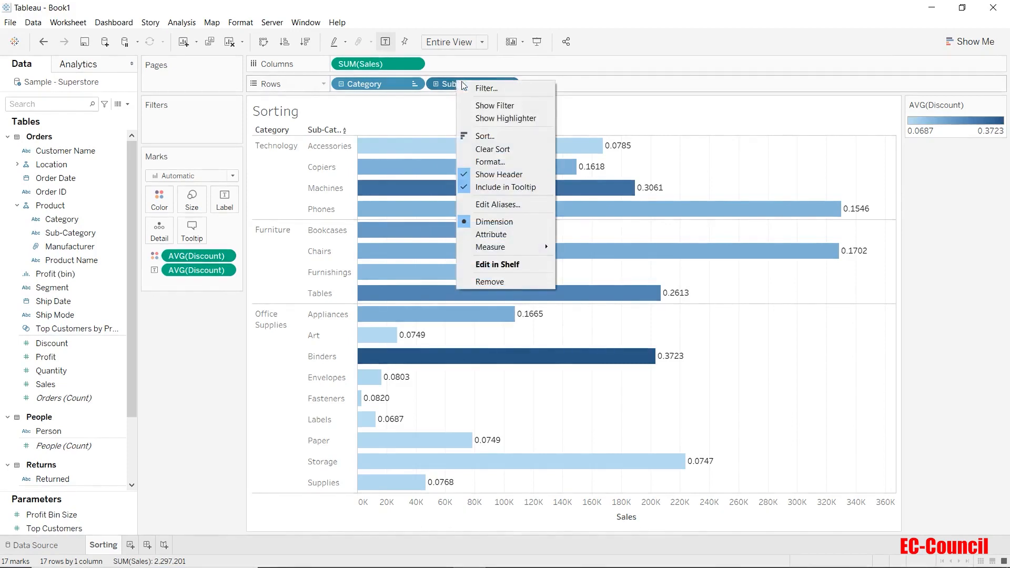
{"action": "left_click", "coordinate": [486, 136]}
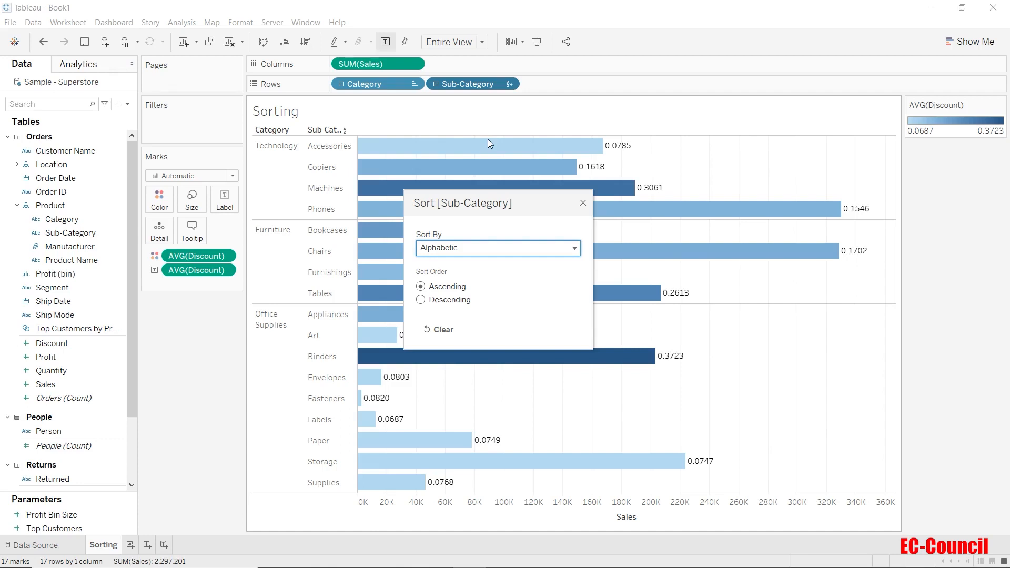
{"action": "left_click", "coordinate": [509, 243]}
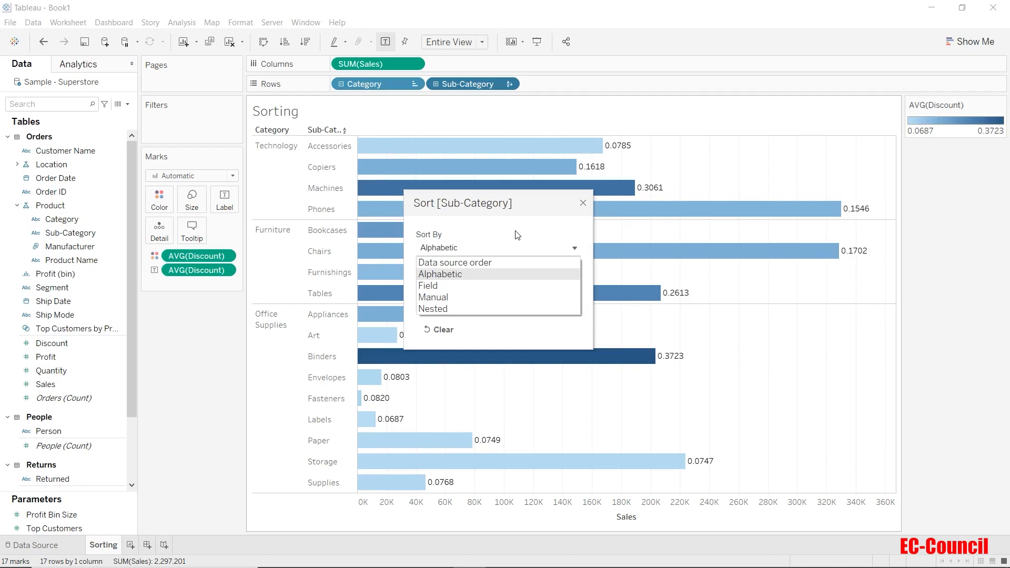
{"action": "left_click", "coordinate": [515, 286]}
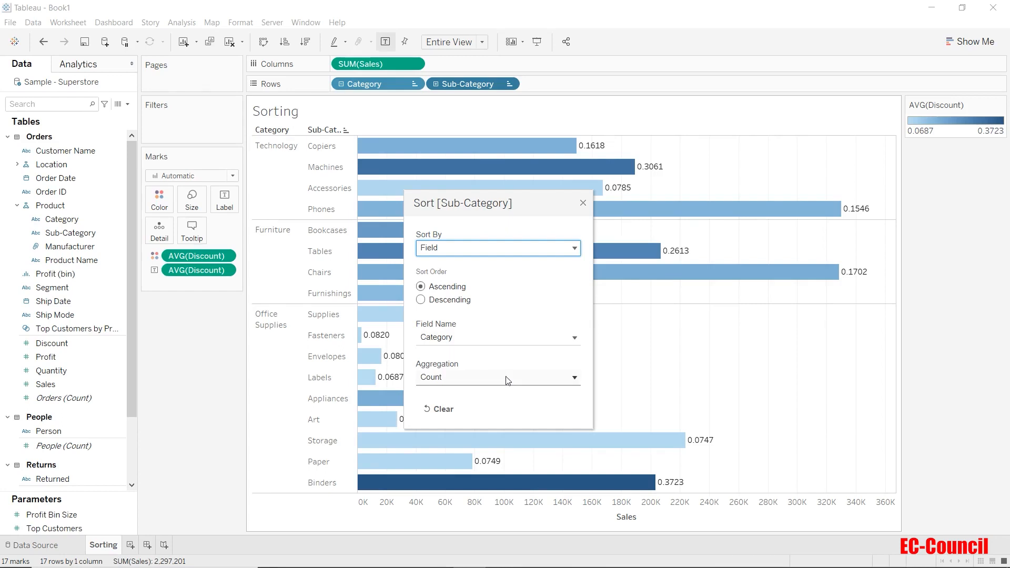
{"action": "left_click", "coordinate": [508, 341]}
{"action": "scroll", "coordinate": [513, 408], "scroll_direction": "down", "scroll_amount": 4}
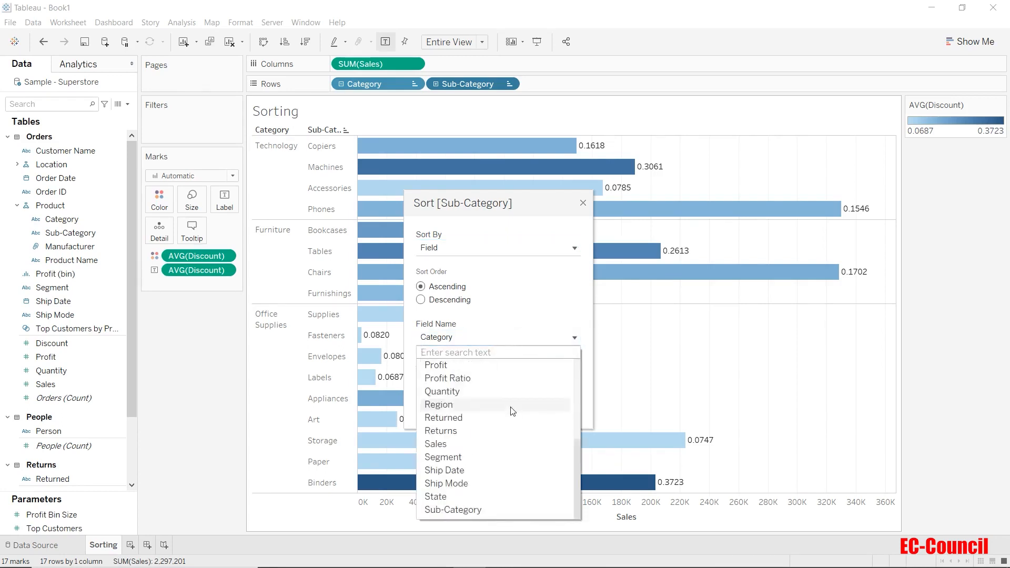
{"action": "left_click", "coordinate": [506, 443]}
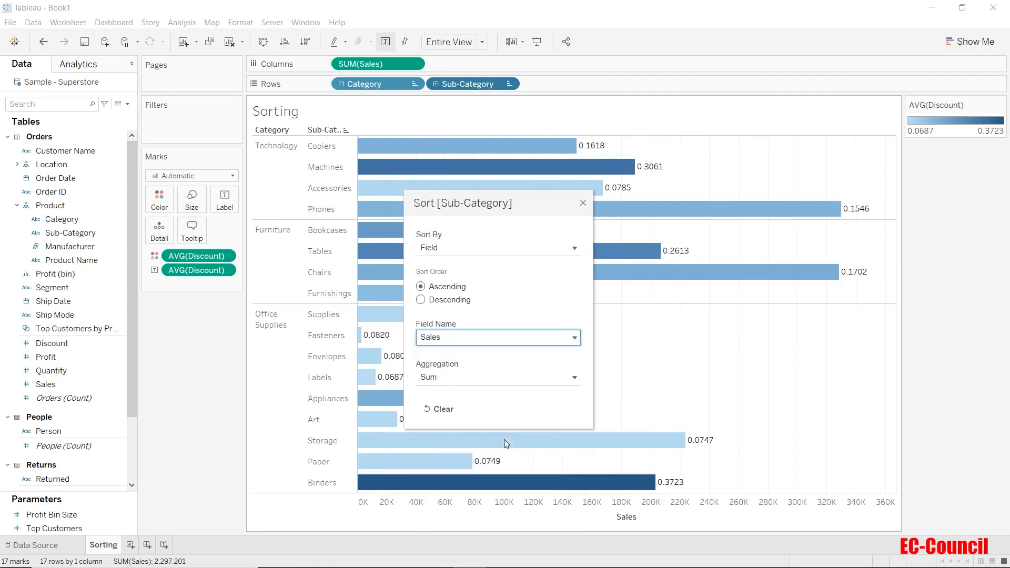
{"action": "left_click", "coordinate": [510, 378]}
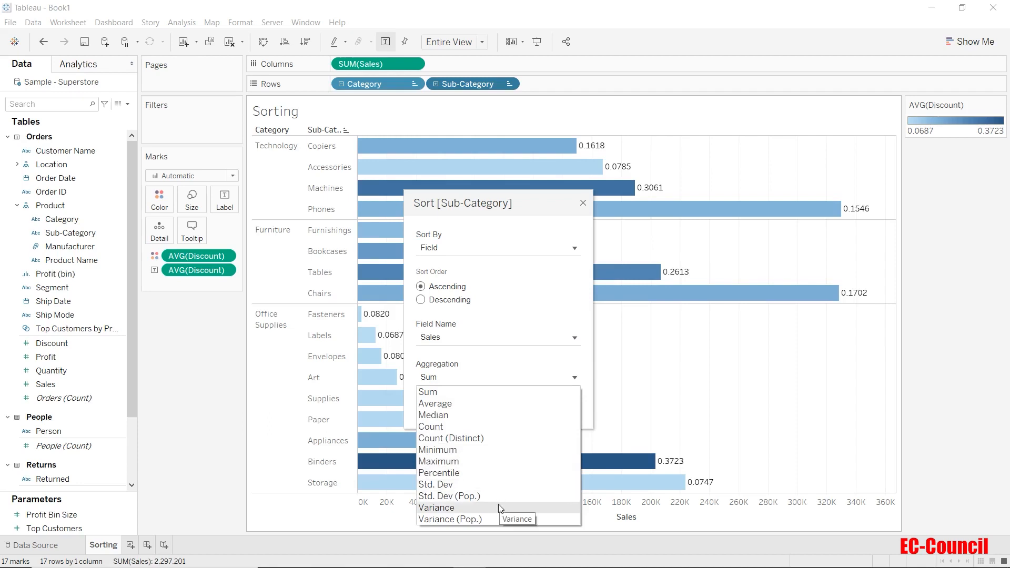
{"action": "left_click", "coordinate": [520, 395]}
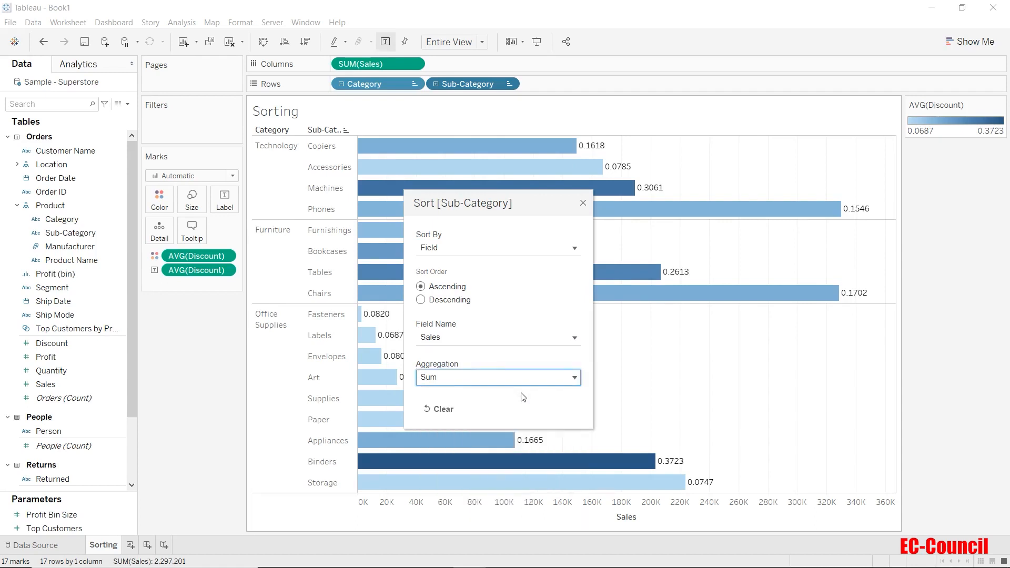
{"action": "left_click_drag", "start_coordinate": [556, 199], "coordinate": [264, 190]}
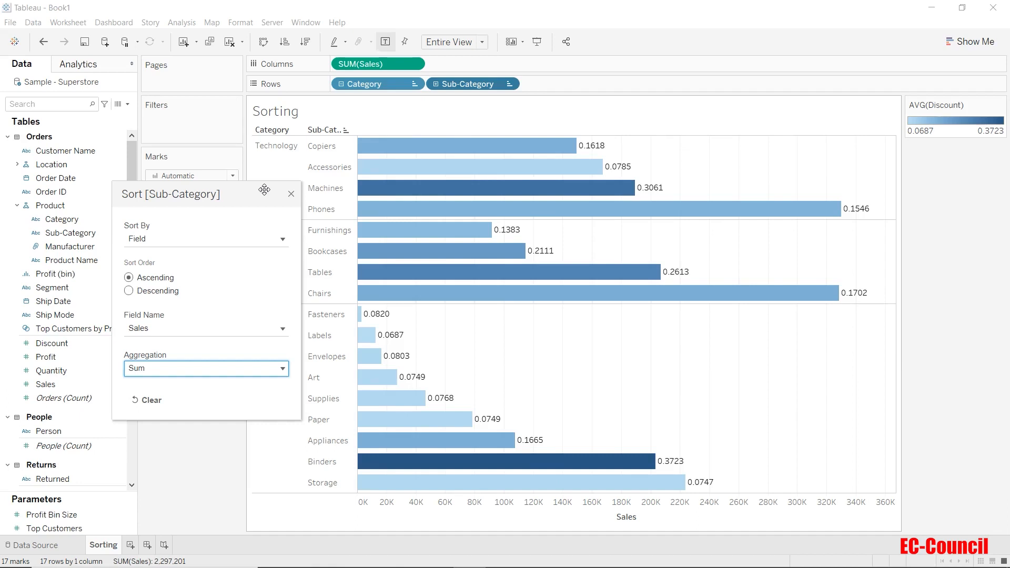
{"action": "left_click", "coordinate": [128, 291]}
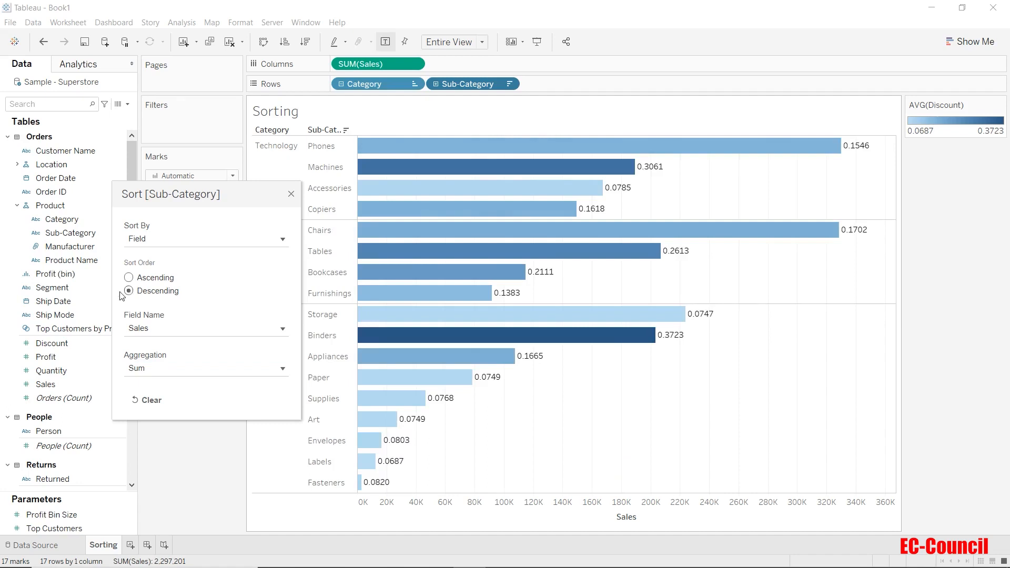
Switch the Sub-Category sort to Manual and move Paper up to the very start of the order.
{"action": "left_click", "coordinate": [190, 243]}
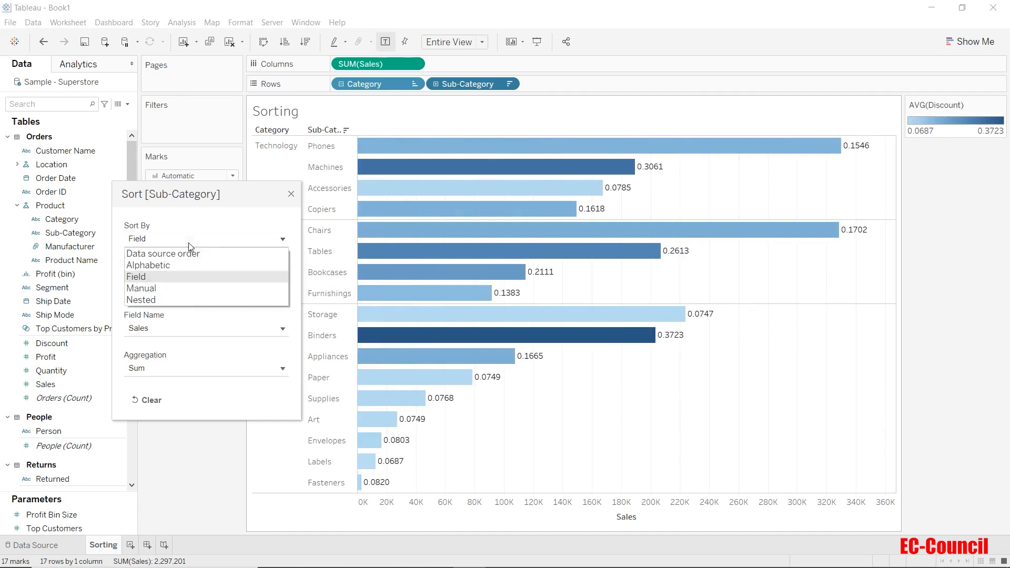
{"action": "left_click", "coordinate": [192, 290]}
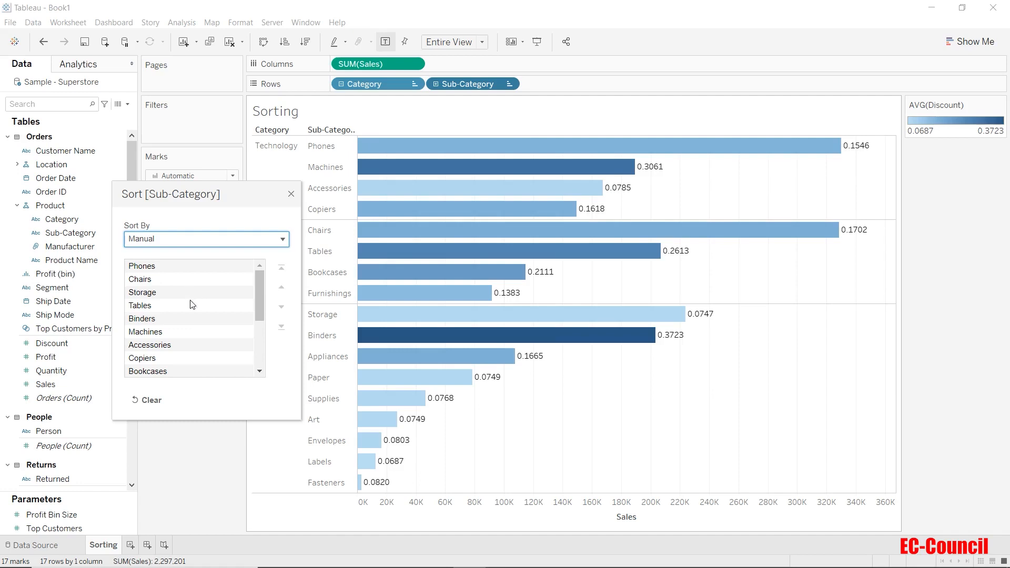
{"action": "scroll", "coordinate": [192, 301], "scroll_direction": "down", "scroll_amount": 3}
{"action": "left_click", "coordinate": [192, 305]}
{"action": "left_click", "coordinate": [285, 288]}
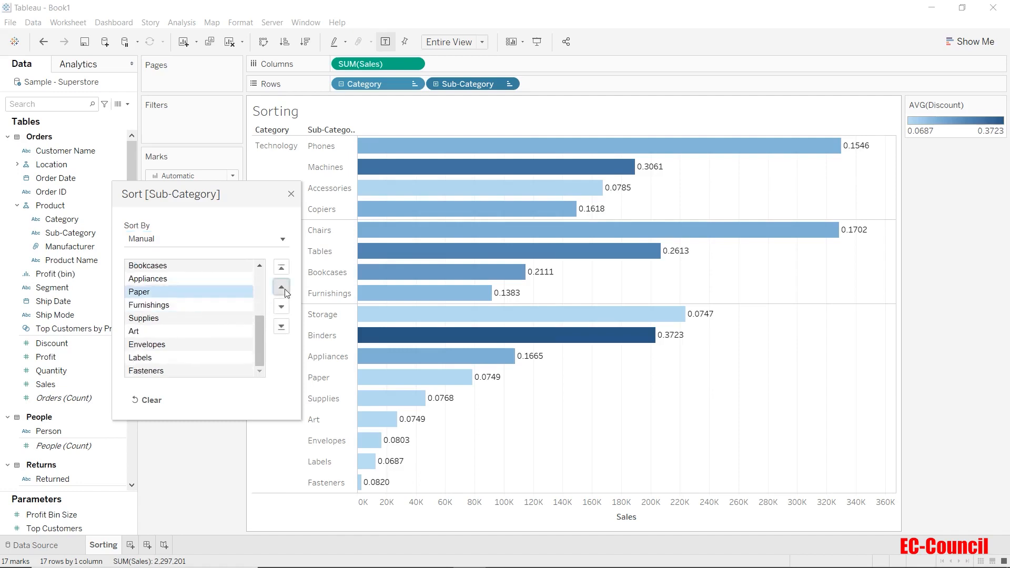
{"action": "left_click", "coordinate": [283, 289]}
{"action": "left_click", "coordinate": [283, 289]}
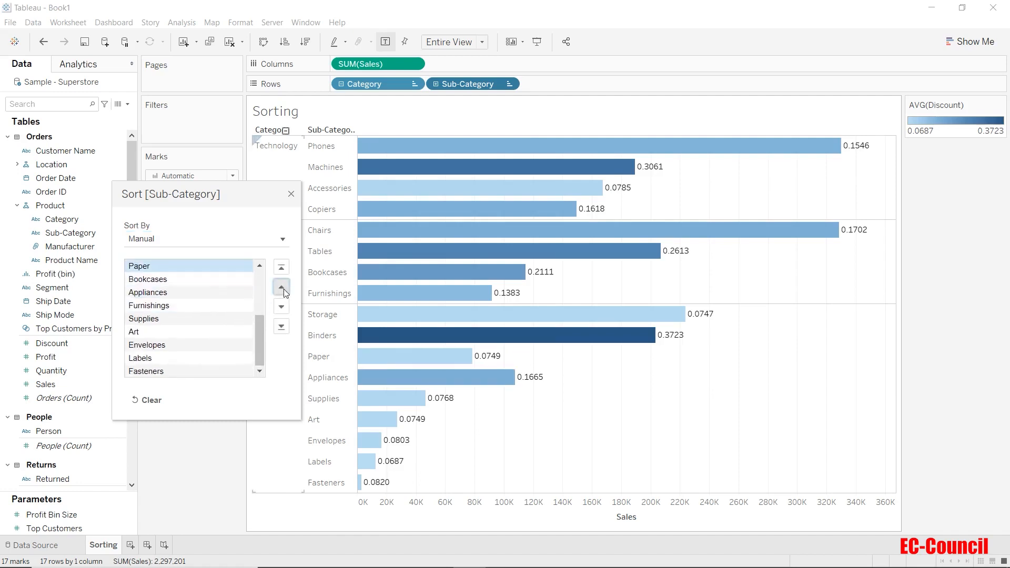
{"action": "scroll", "coordinate": [212, 309], "scroll_direction": "up", "scroll_amount": 3}
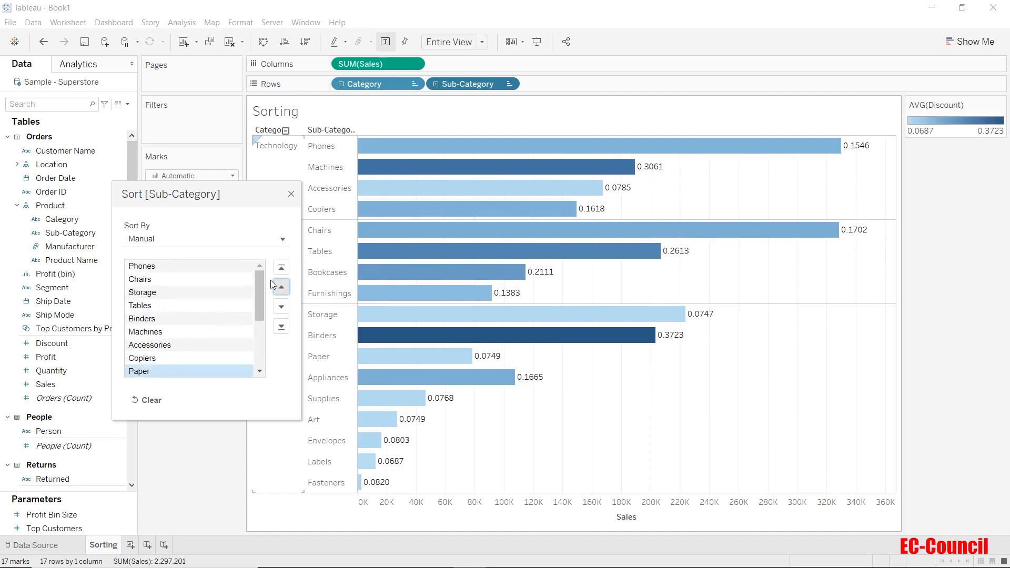
{"action": "left_click", "coordinate": [281, 268]}
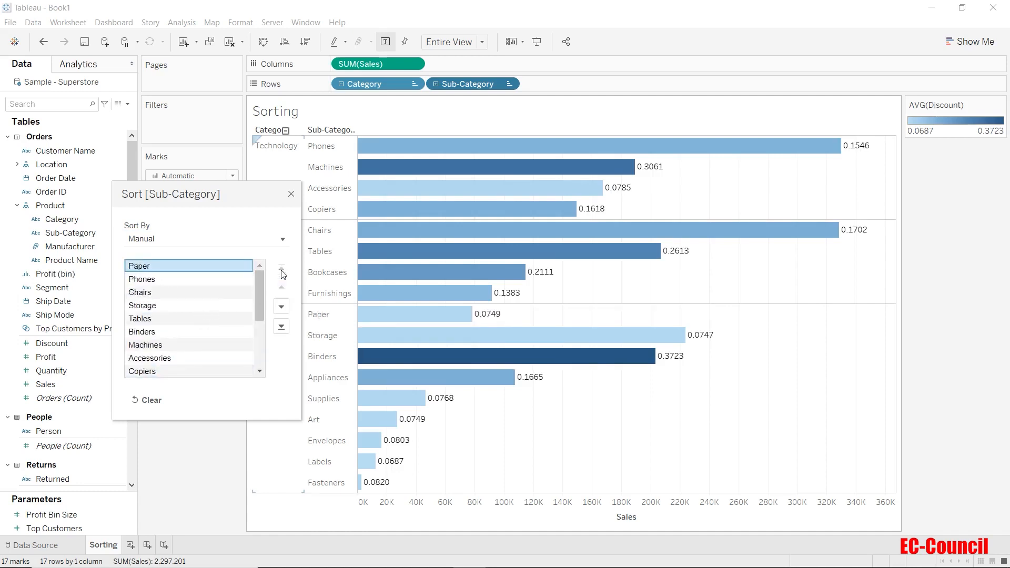
Move Storage to the end of the manual Sub-Category order and Tables to the start, closing the sort dialog.
{"action": "left_click", "coordinate": [222, 307]}
{"action": "left_click", "coordinate": [282, 326]}
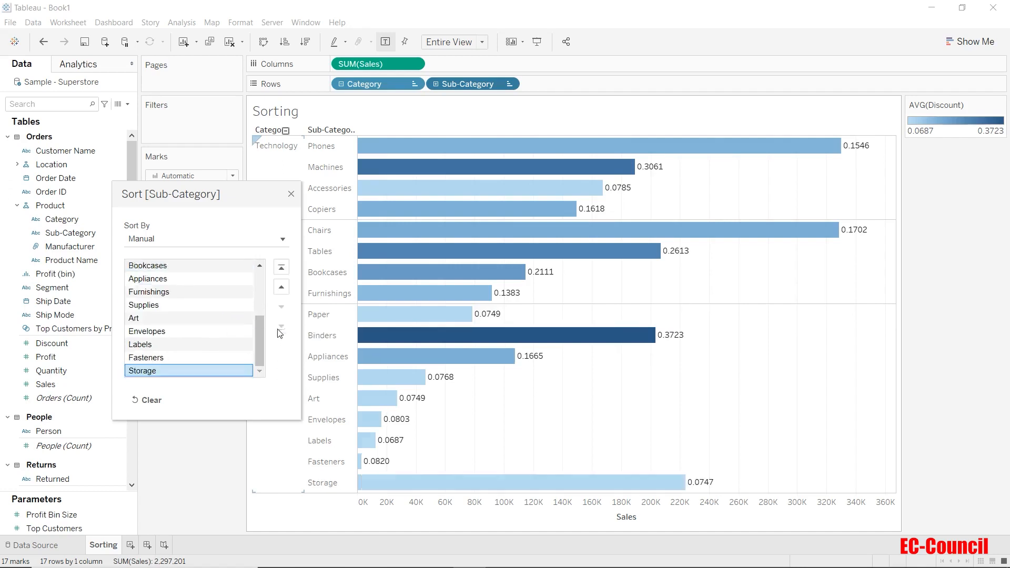
{"action": "scroll", "coordinate": [231, 342], "scroll_direction": "up", "scroll_amount": 3}
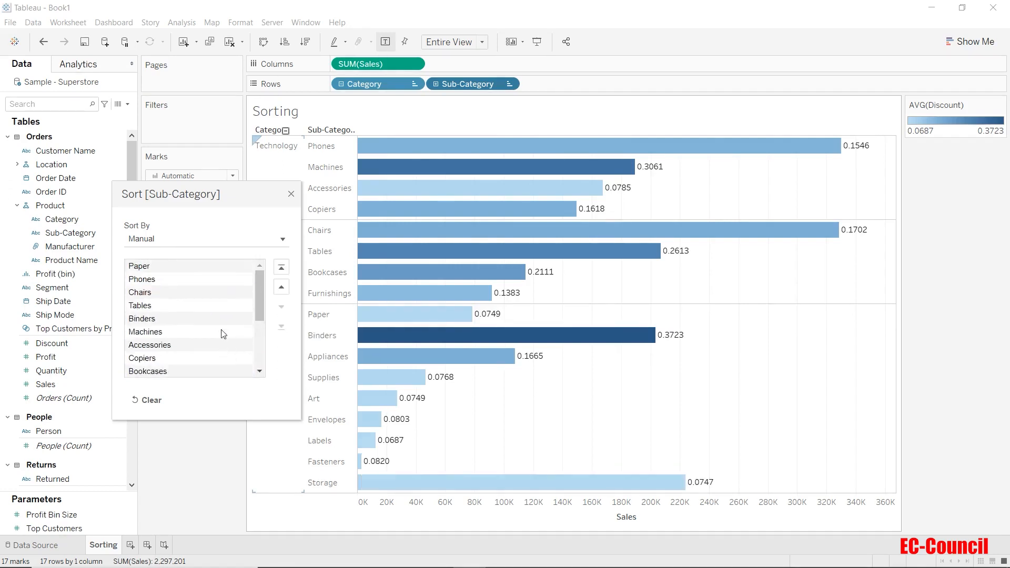
{"action": "left_click", "coordinate": [199, 306]}
{"action": "left_click", "coordinate": [283, 269]}
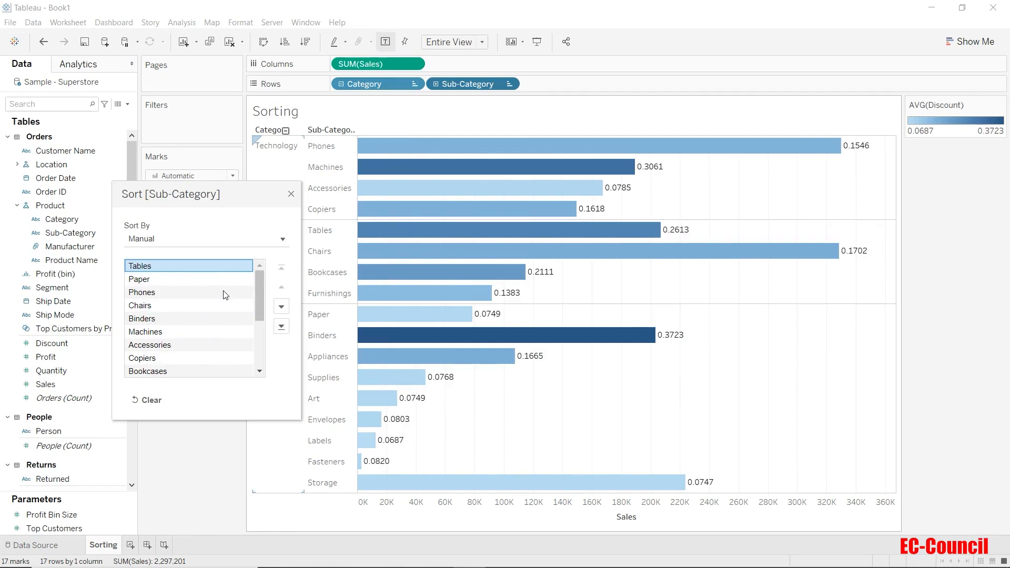
{"action": "left_click", "coordinate": [291, 196]}
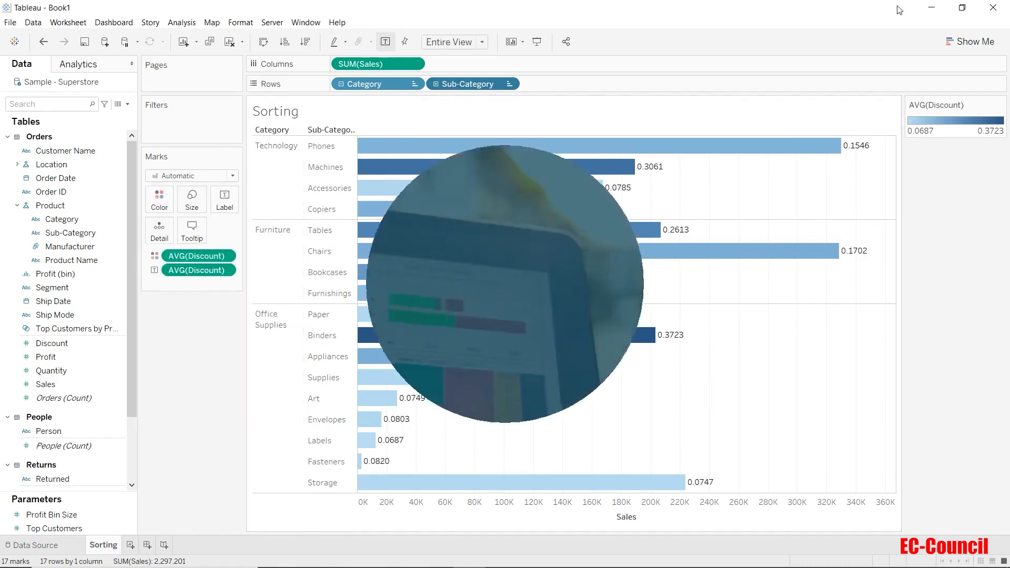